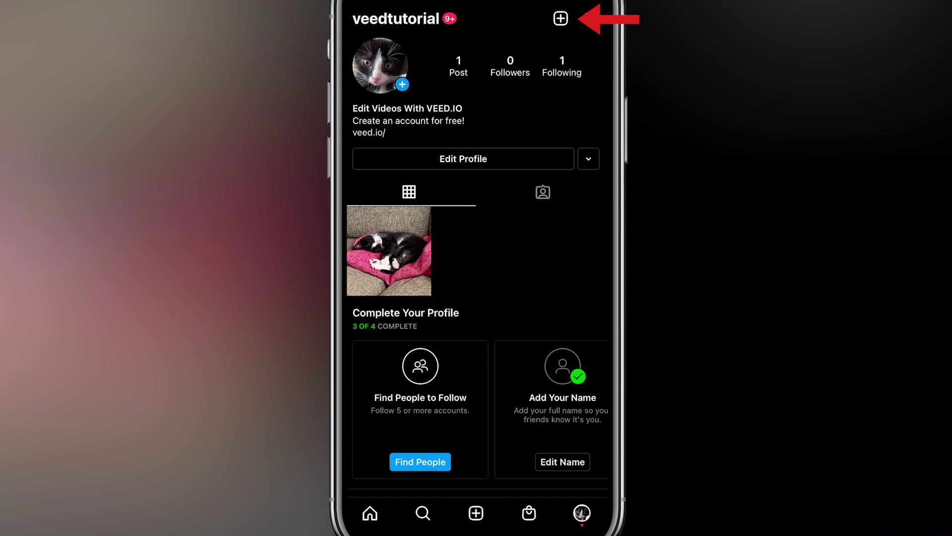
Step: Start a new story using the 0:12 kitten video with the rainbow blanket from the gallery
{"action": "left_click", "coordinate": [560, 18]}
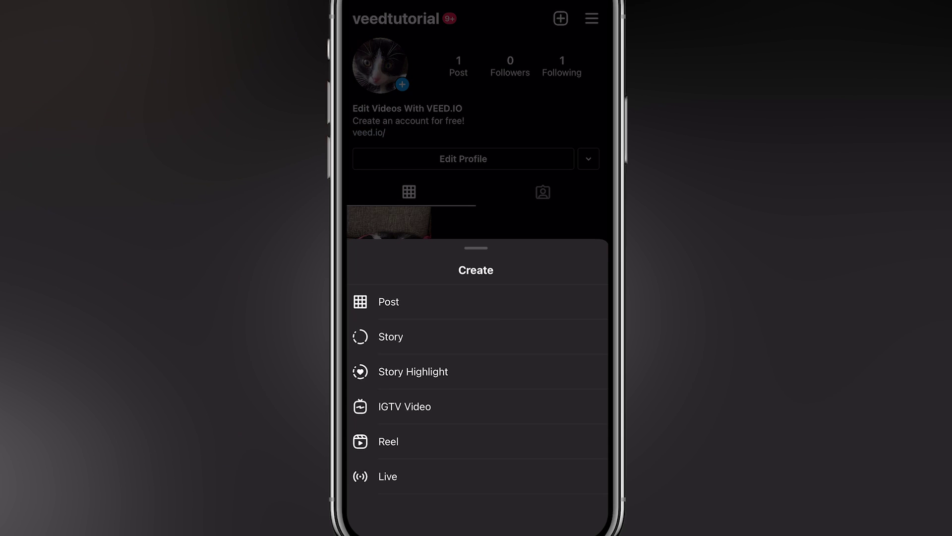
{"action": "left_click", "coordinate": [390, 337]}
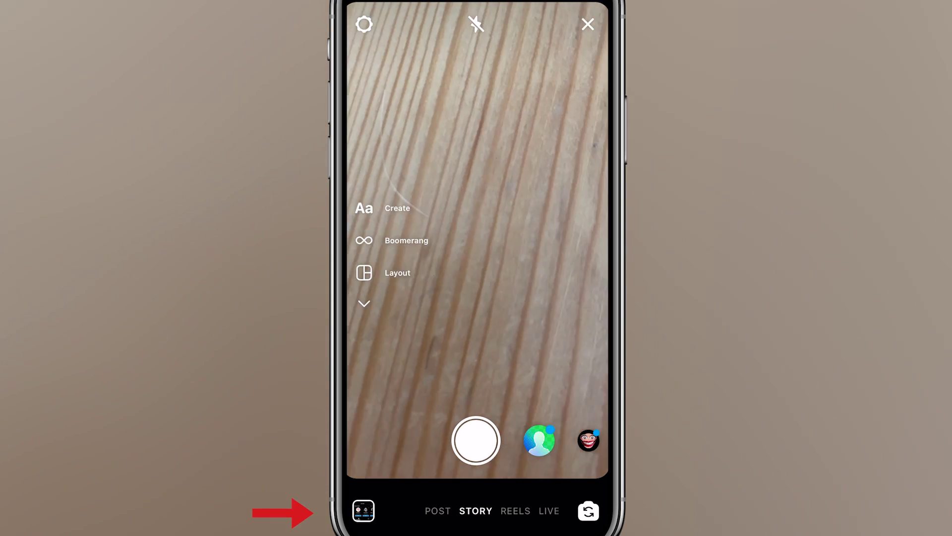
{"action": "left_click", "coordinate": [364, 511]}
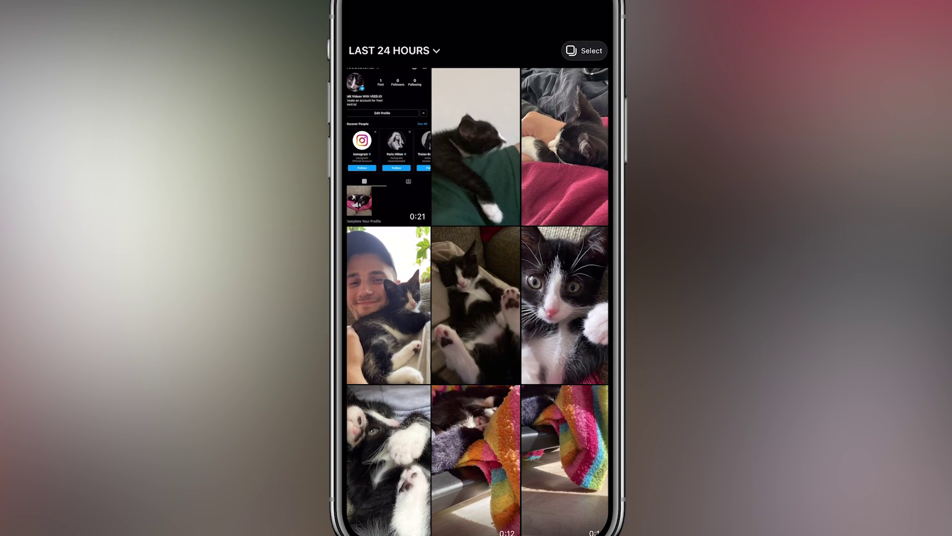
{"action": "left_click", "coordinate": [476, 462]}
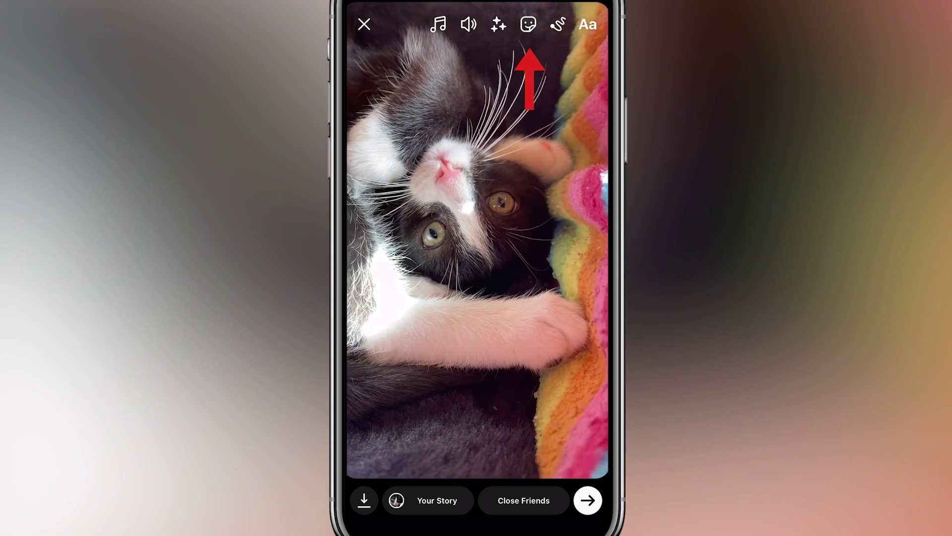
Step: Search the stickers for "music" and add the music sticker to the story
{"action": "left_click", "coordinate": [528, 24]}
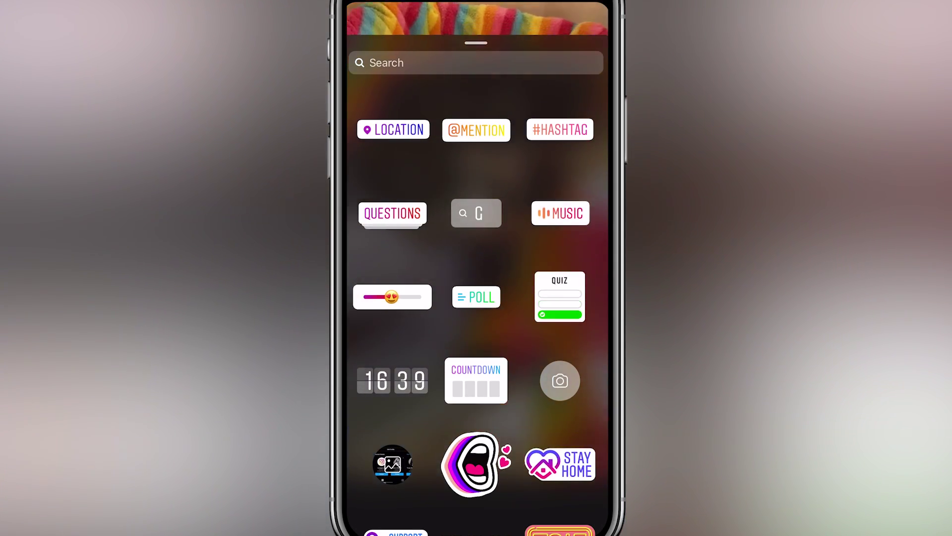
{"action": "left_click", "coordinate": [387, 63]}
{"action": "type", "text": "music"}
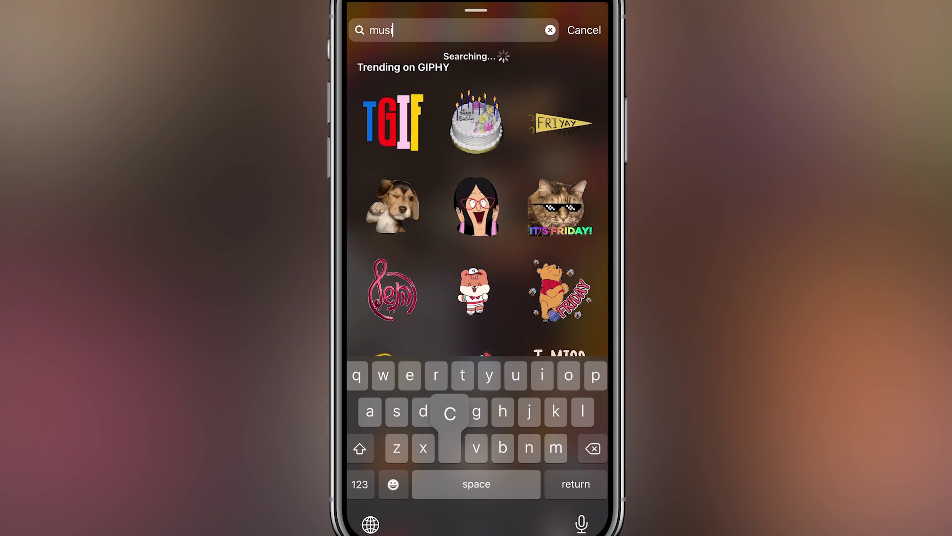
{"action": "left_click", "coordinate": [393, 122]}
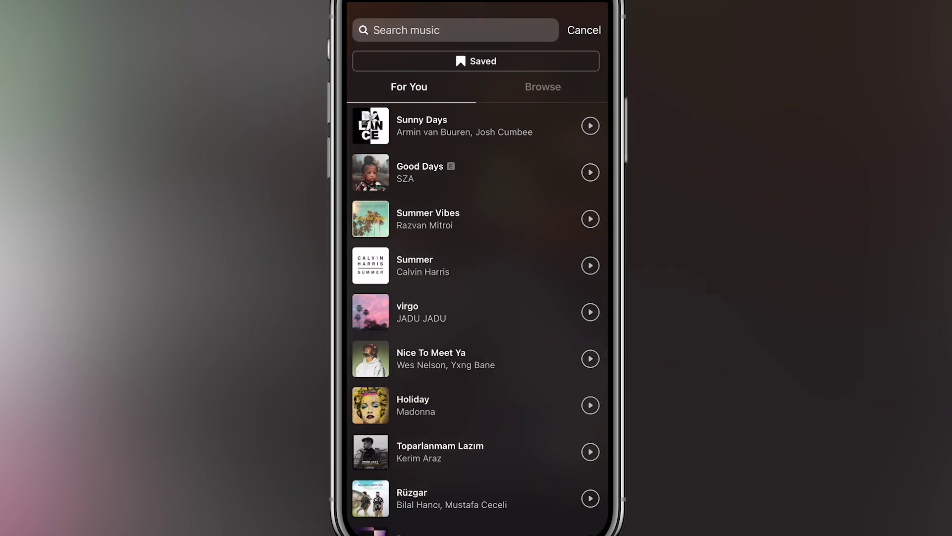
Step: Browse the suggested songs, search the music for "summer day" and choose Summer Days by Martin Garrix, Macklemore and Fall Out Boy
{"action": "scroll", "coordinate": [476, 317], "scroll_direction": "down", "scroll_amount": 10}
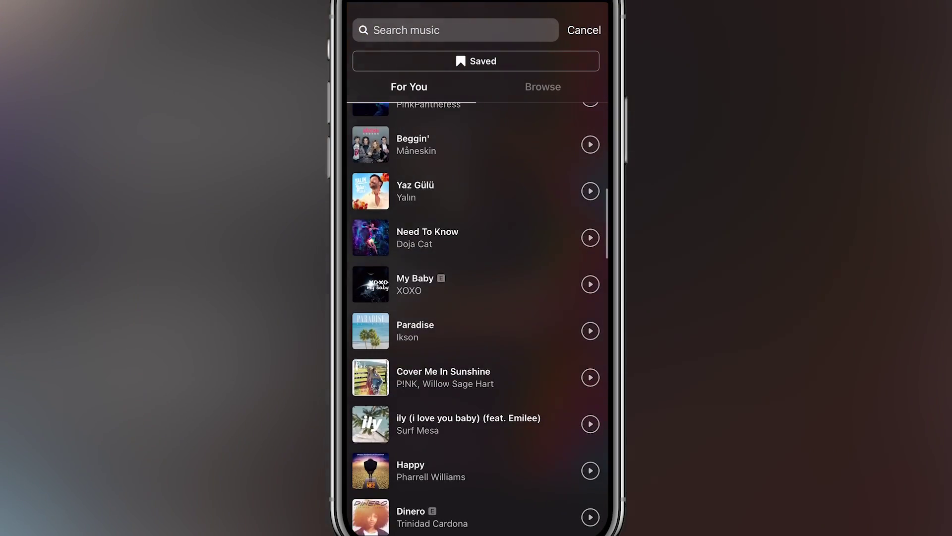
{"action": "scroll", "coordinate": [476, 317], "scroll_direction": "up", "scroll_amount": 10}
{"action": "left_click", "coordinate": [543, 86]}
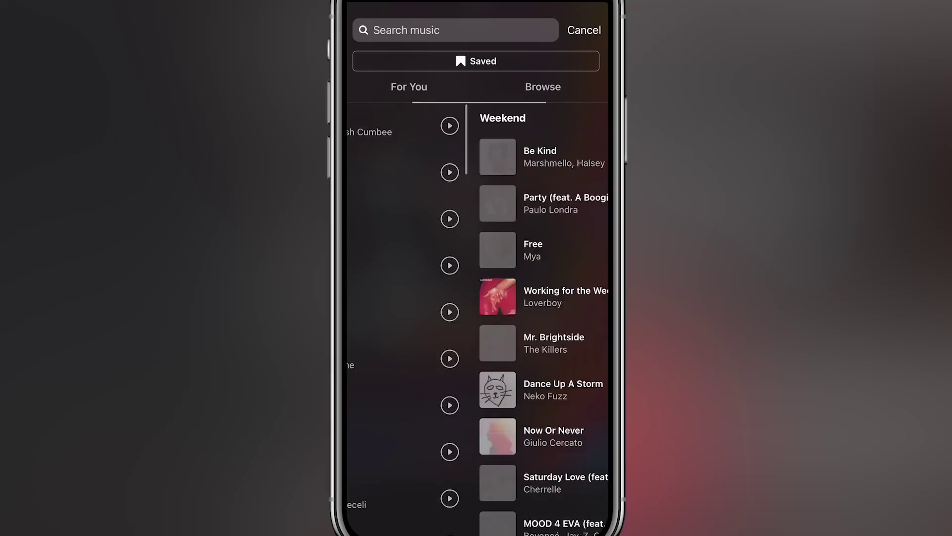
{"action": "scroll", "coordinate": [476, 317], "scroll_direction": "down", "scroll_amount": 10}
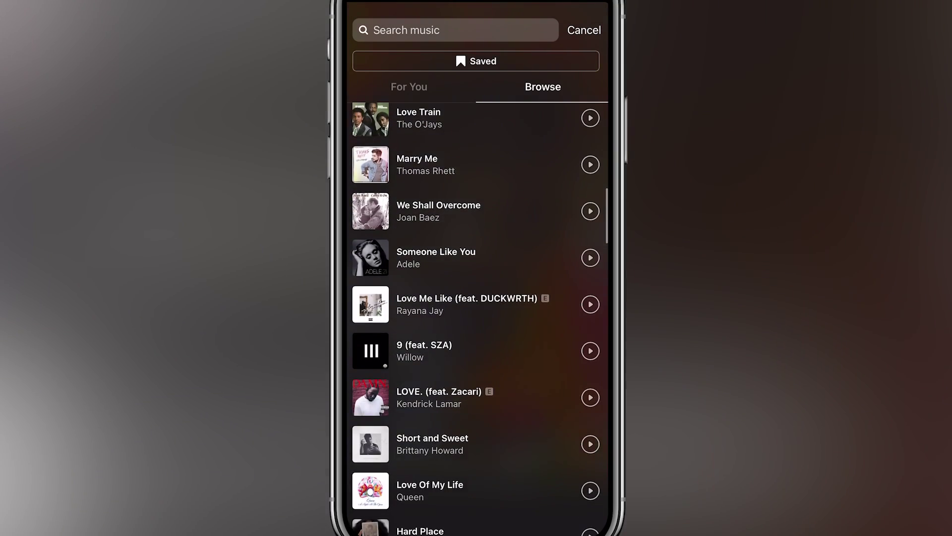
{"action": "scroll", "coordinate": [476, 318], "scroll_direction": "up", "scroll_amount": 10}
{"action": "left_click", "coordinate": [456, 29]}
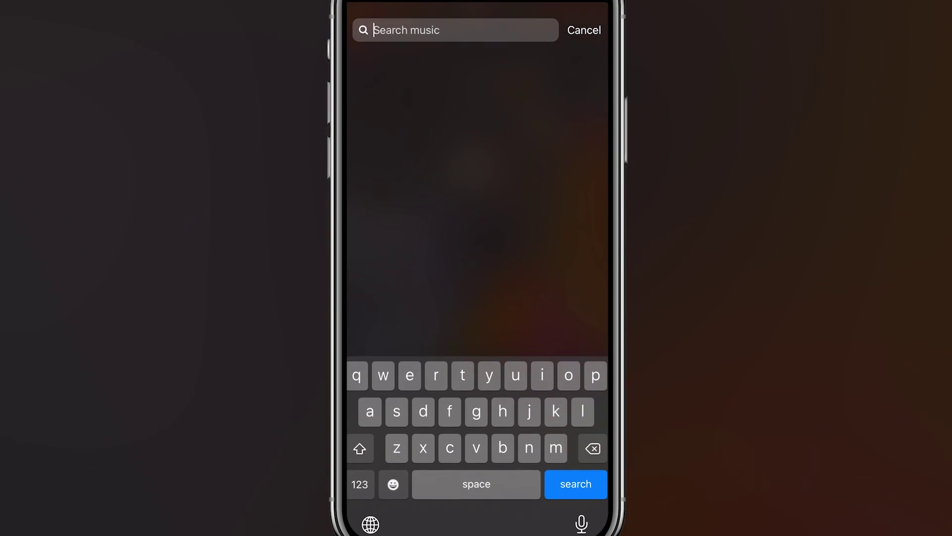
{"action": "type", "text": "summer day"}
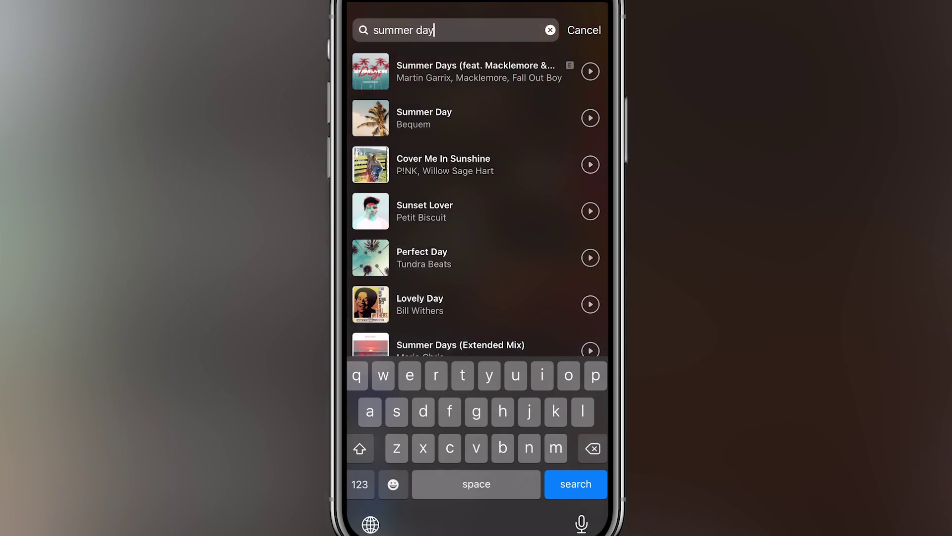
{"action": "left_click", "coordinate": [476, 71]}
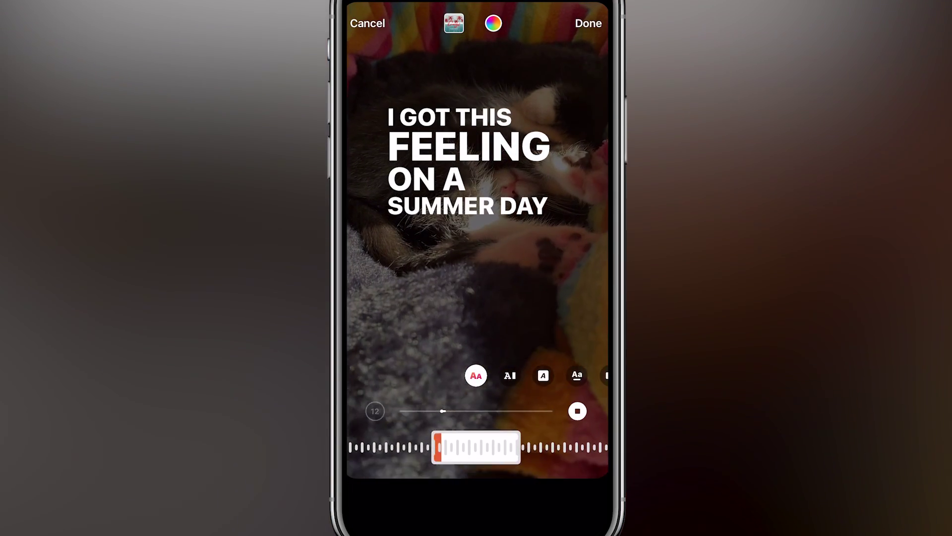
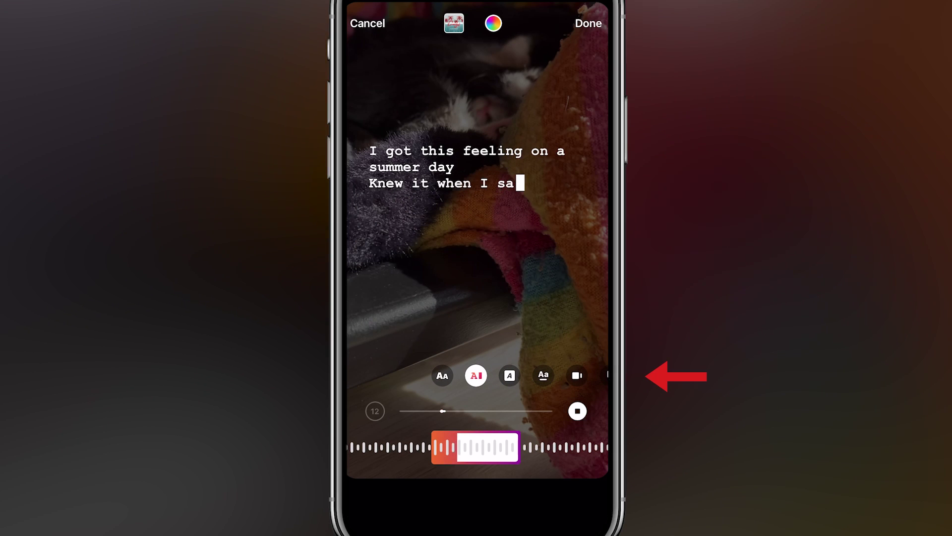
Step: Try the lyric styles for the song, then apply the small card style with cover art and song title
{"action": "left_click", "coordinate": [510, 375]}
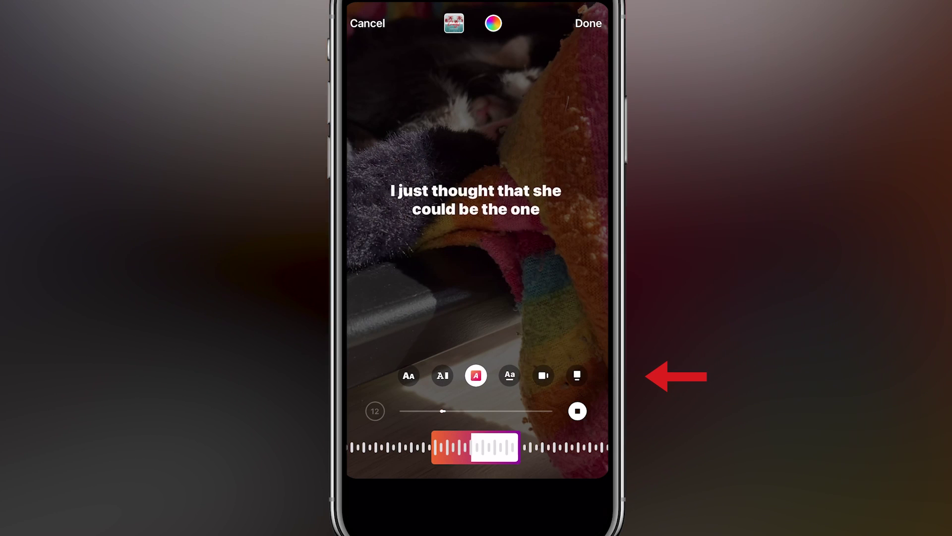
{"action": "left_click", "coordinate": [510, 376]}
{"action": "left_click", "coordinate": [510, 375]}
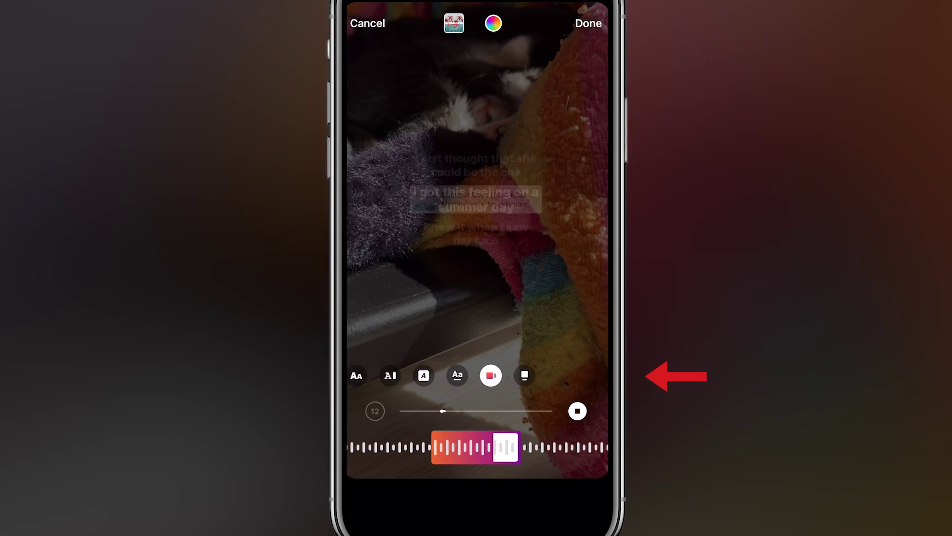
{"action": "left_click", "coordinate": [509, 376]}
{"action": "left_click", "coordinate": [442, 375]}
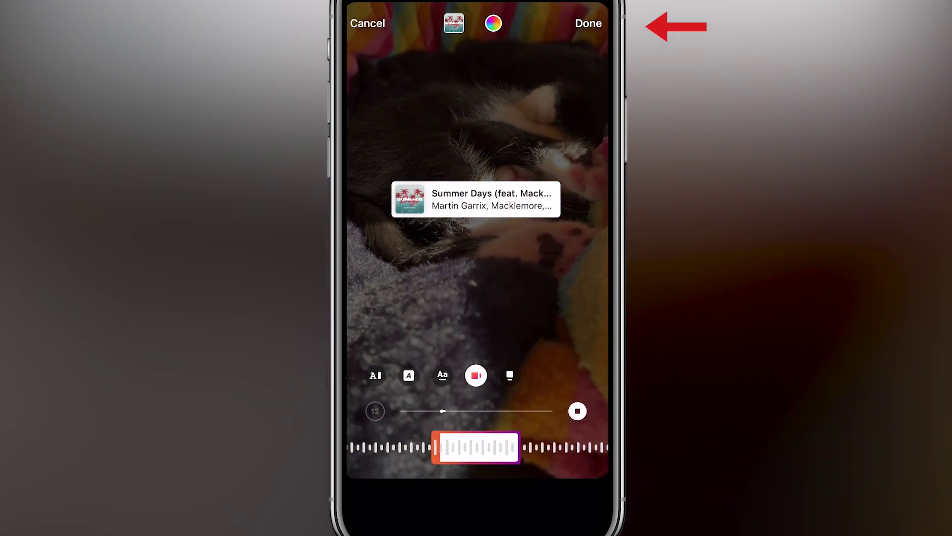
{"action": "left_click", "coordinate": [588, 23]}
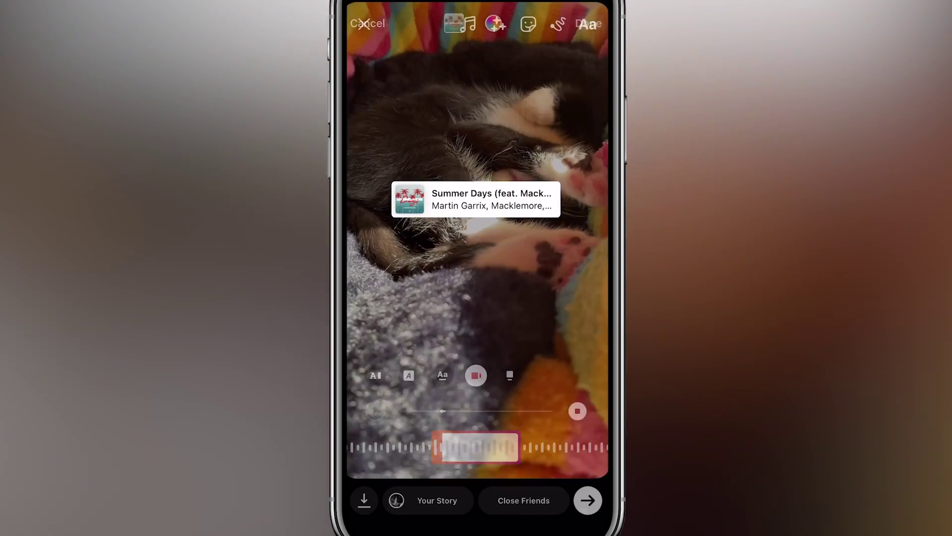
Step: Move the song sticker to the lower part of the story, below the kitten, and make it slightly smaller
{"action": "left_click_drag", "start_coordinate": [476, 199], "coordinate": [476, 393]}
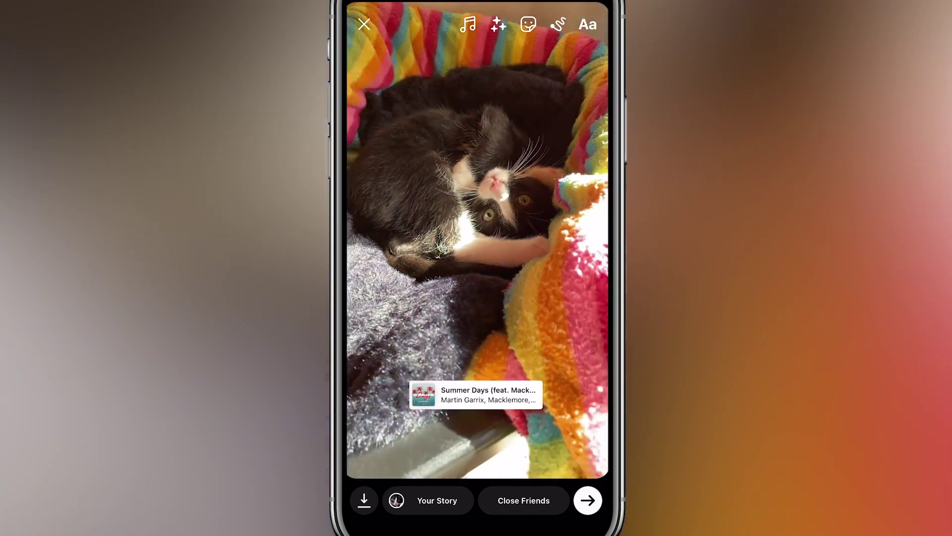
{"action": "left_click", "coordinate": [476, 395]}
{"action": "left_click", "coordinate": [374, 374]}
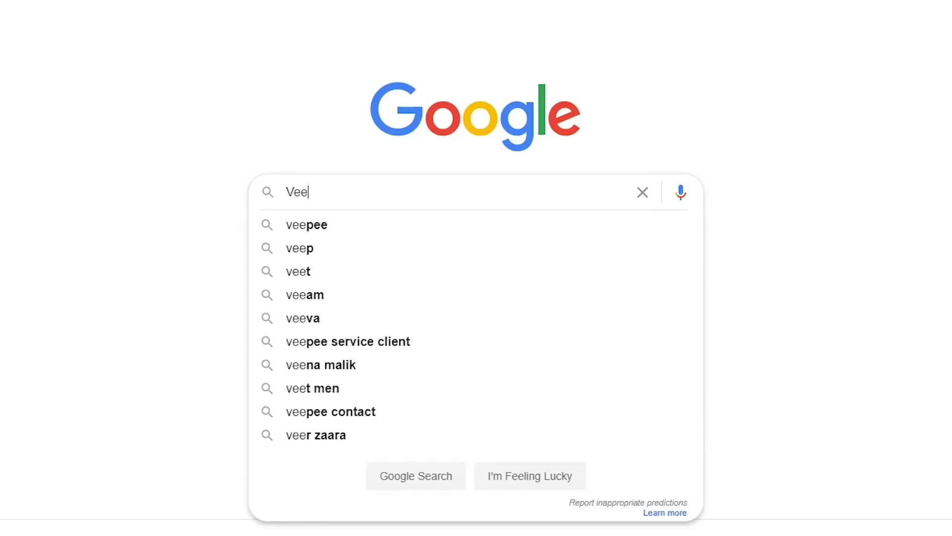
Step: Switch to the web browser, search Google for VEED and open its website at the video upload section
{"action": "key", "text": "Return"}
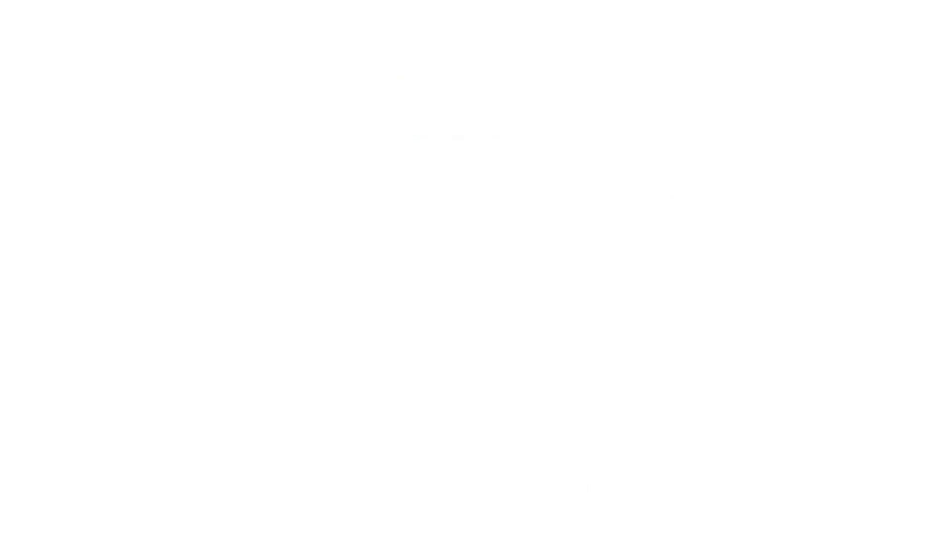
{"action": "left_click", "coordinate": [379, 194]}
{"action": "scroll", "coordinate": [476, 298], "scroll_direction": "down", "scroll_amount": 2}
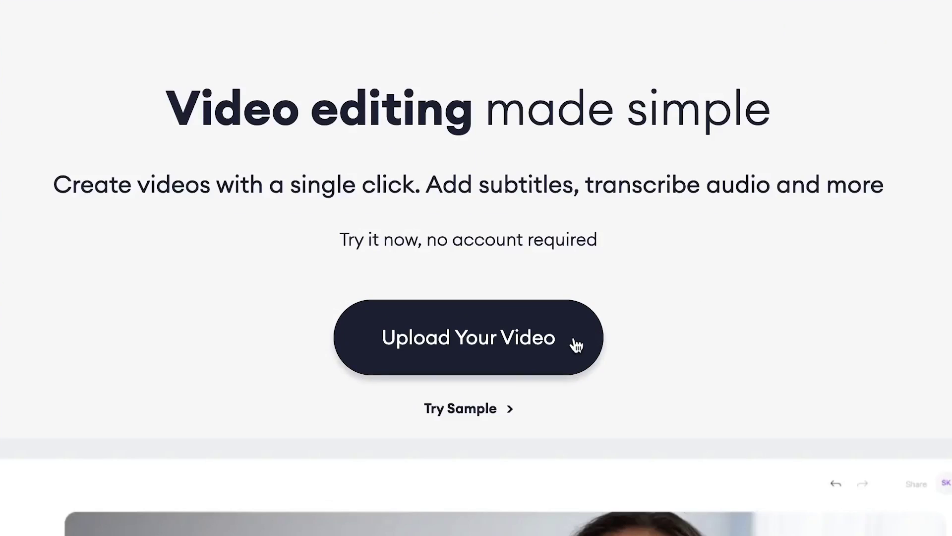
Step: Upload the video Cute.mov from the Clips folder into a new project
{"action": "left_click", "coordinate": [577, 346]}
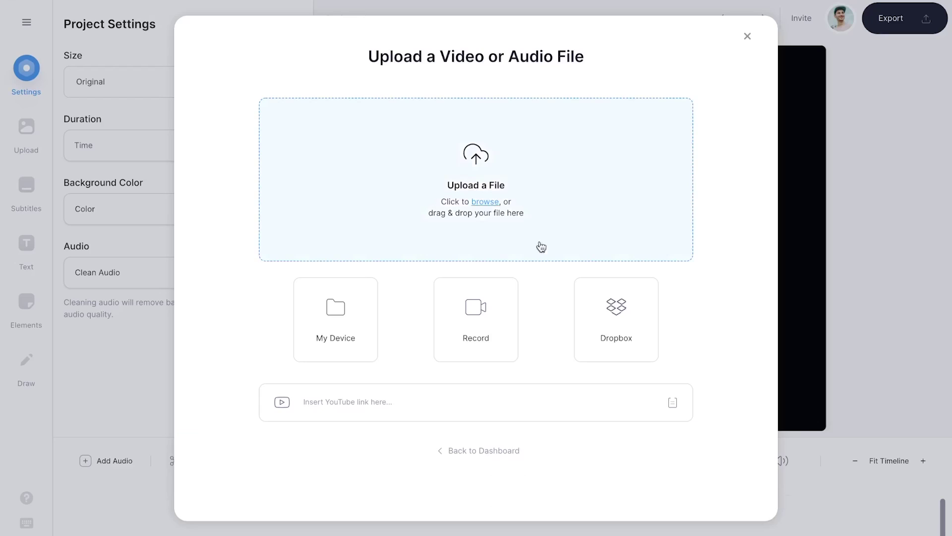
{"action": "left_click", "coordinate": [549, 208]}
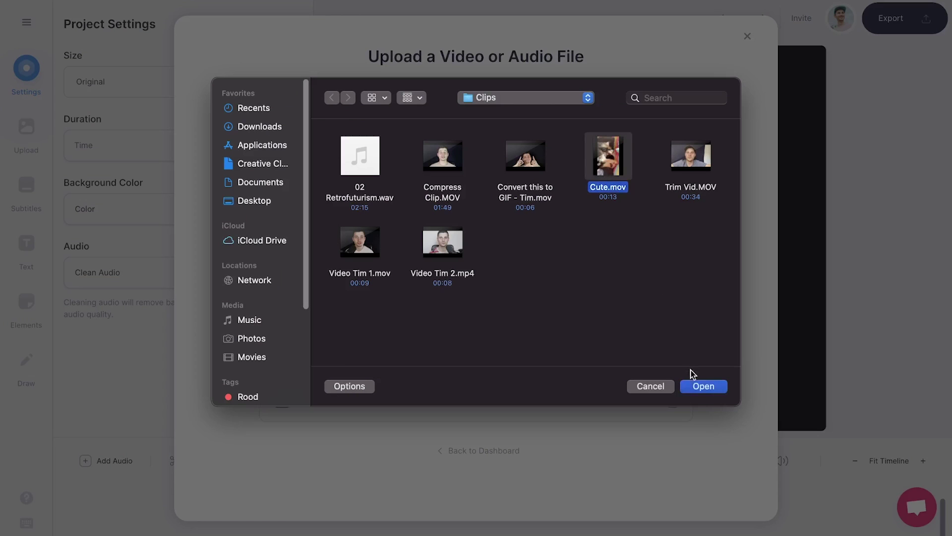
{"action": "left_click", "coordinate": [692, 385]}
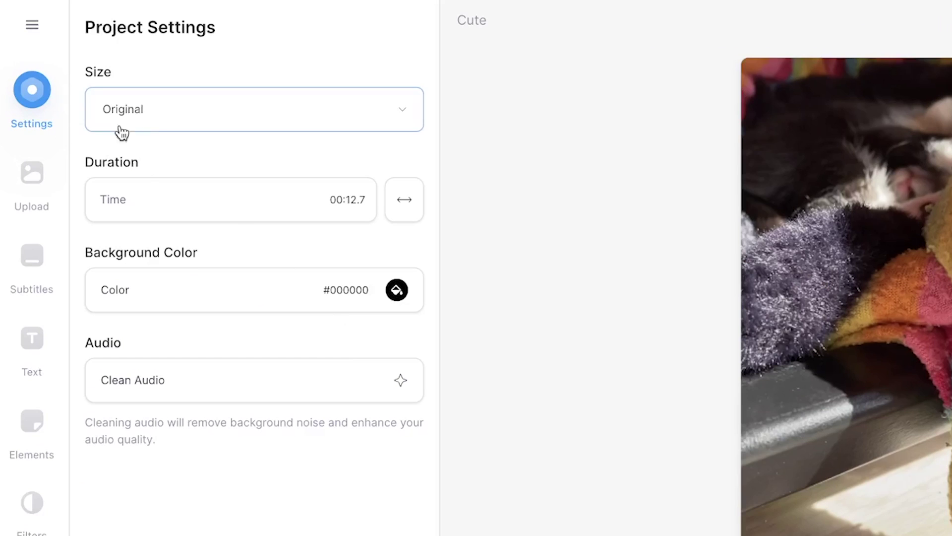
Step: Set the project size to Square (1:1) and make the kitten video fill the canvas
{"action": "left_click", "coordinate": [170, 132]}
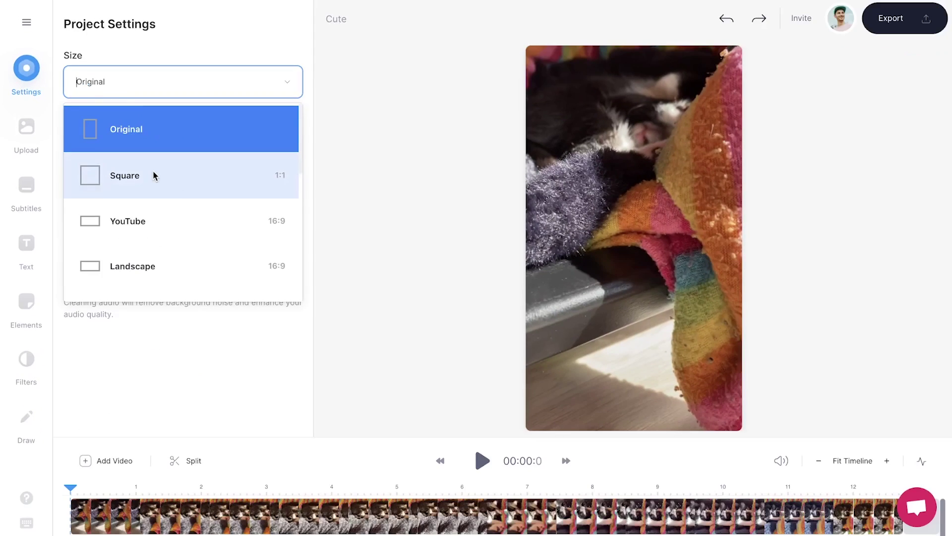
{"action": "left_click", "coordinate": [212, 237]}
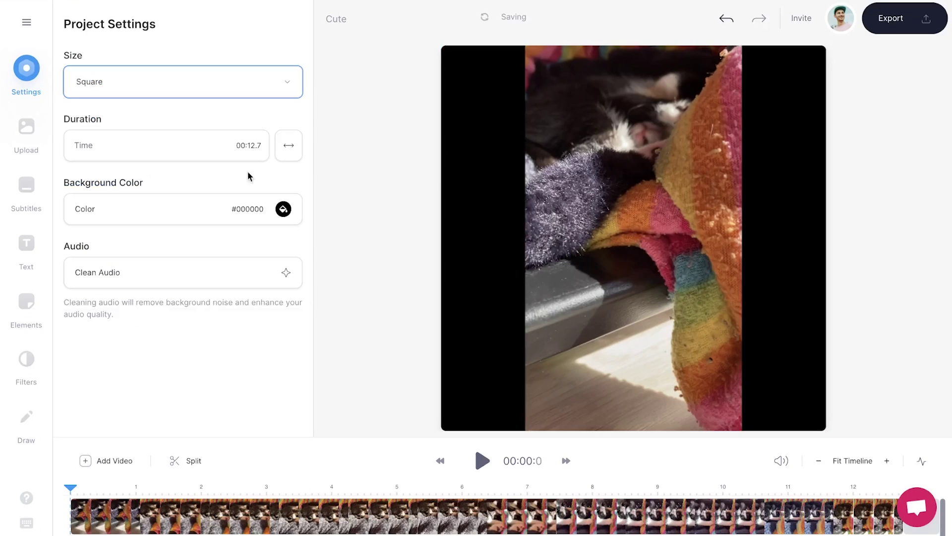
{"action": "left_click", "coordinate": [554, 178]}
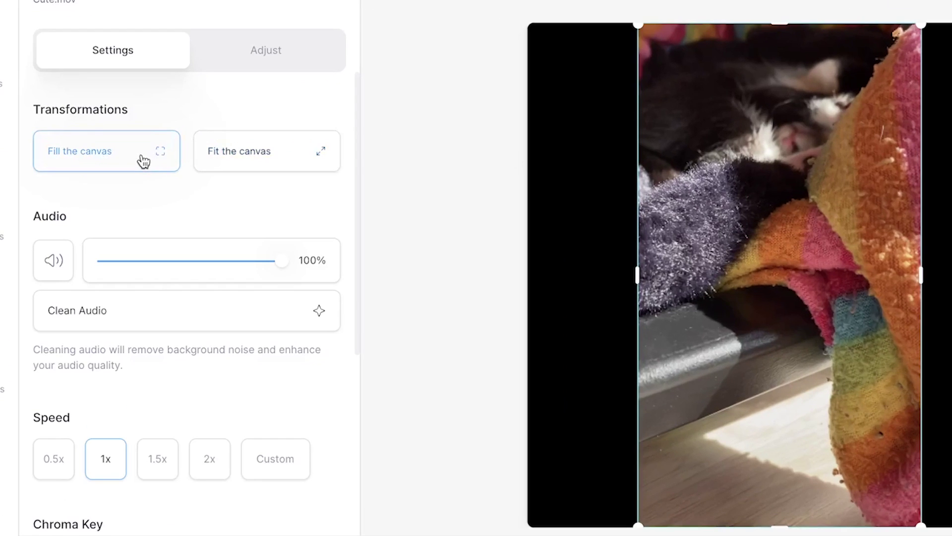
{"action": "left_click", "coordinate": [143, 161]}
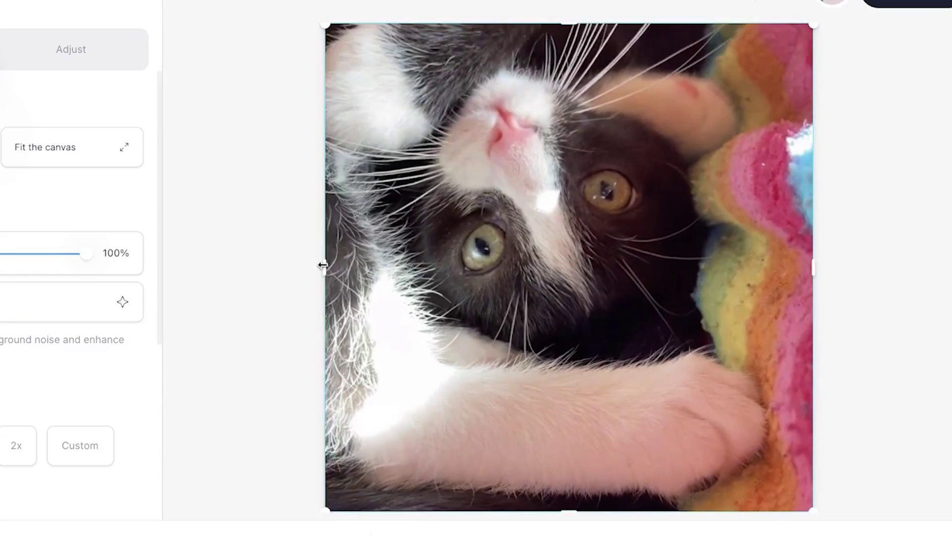
Step: Enlarge the kitten video slightly beyond the left and right edges of the canvas
{"action": "mouse_move", "coordinate": [323, 265]}
{"action": "left_mouse_down"}
{"action": "mouse_move", "coordinate": [312, 267]}
{"action": "mouse_move", "coordinate": [323, 268]}
{"action": "left_mouse_up"}
{"action": "mouse_move", "coordinate": [326, 31]}
{"action": "left_mouse_down"}
{"action": "mouse_move", "coordinate": [366, 56]}
{"action": "mouse_move", "coordinate": [308, 26]}
{"action": "left_mouse_up"}
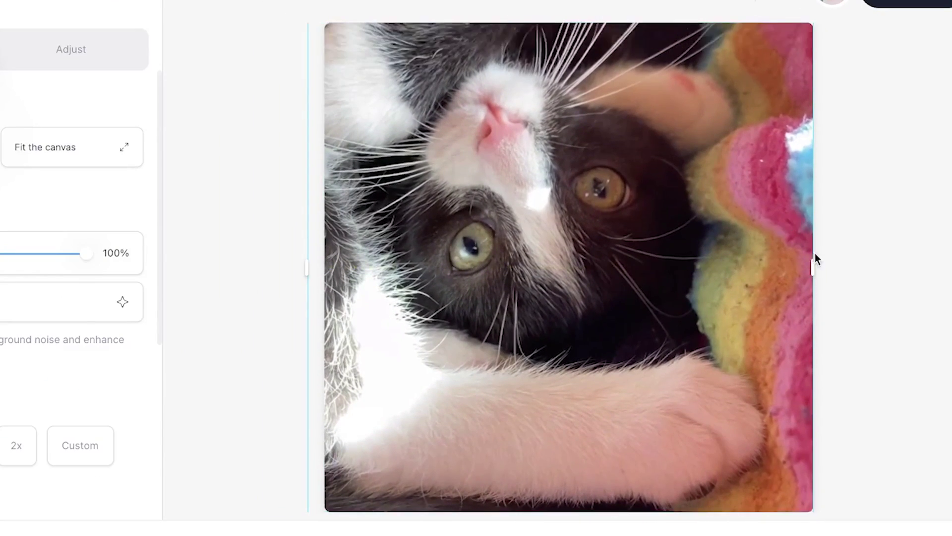
{"action": "left_click_drag", "start_coordinate": [813, 268], "coordinate": [838, 268]}
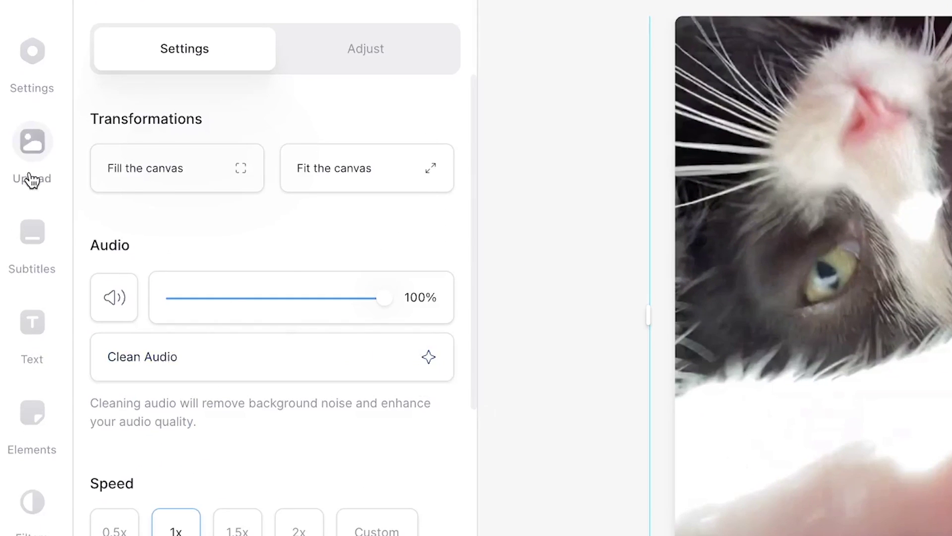
Step: Upload the audio file 02 Retrofuturism.wav to the project and scrub through it on the timeline
{"action": "left_click", "coordinate": [26, 150]}
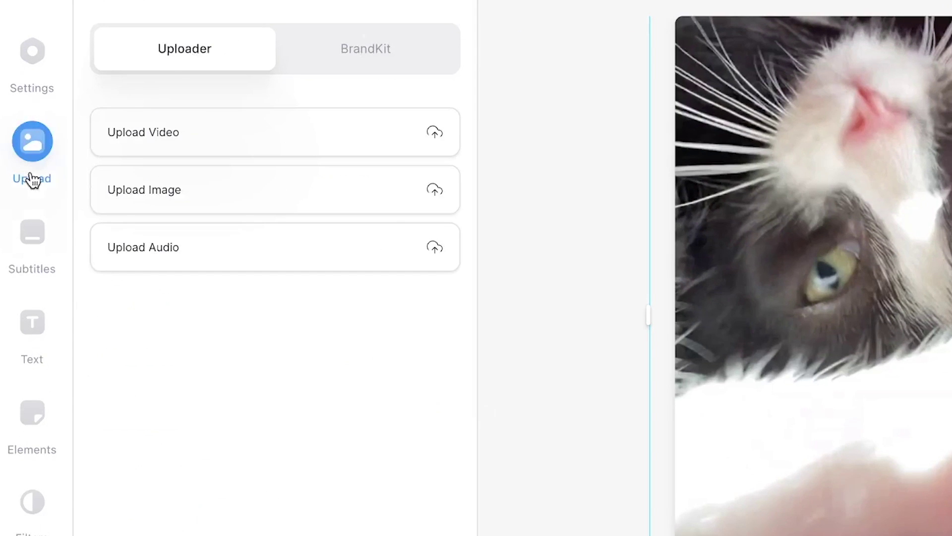
{"action": "left_click", "coordinate": [215, 248]}
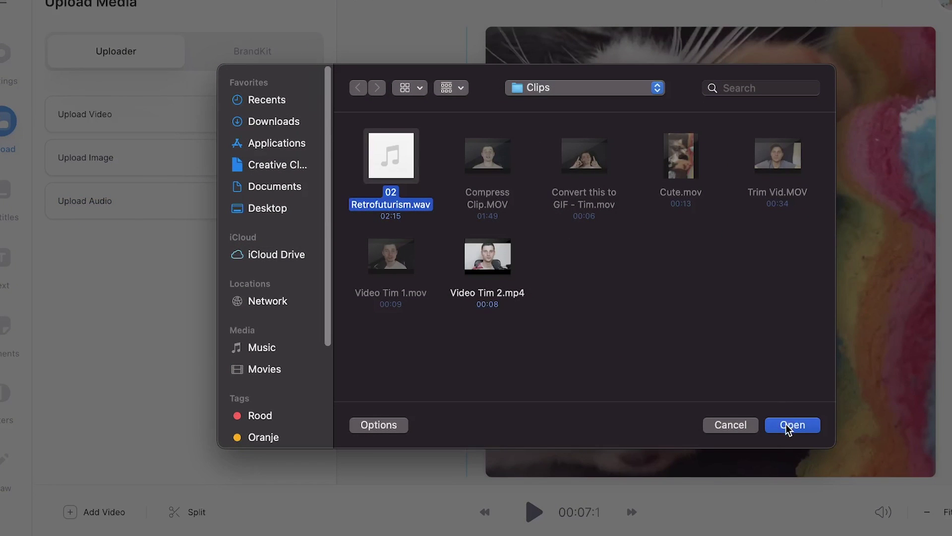
{"action": "left_click", "coordinate": [786, 423]}
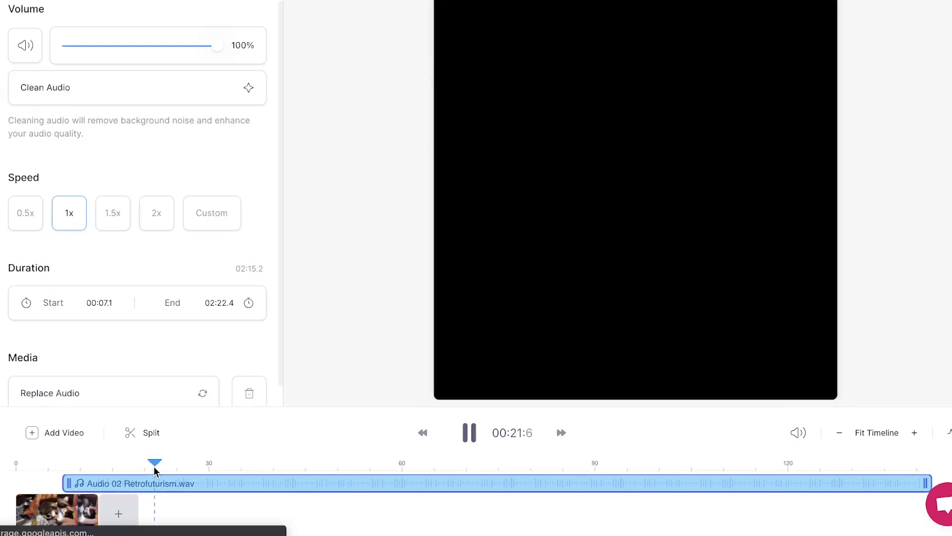
{"action": "left_click_drag", "start_coordinate": [197, 462], "coordinate": [153, 464]}
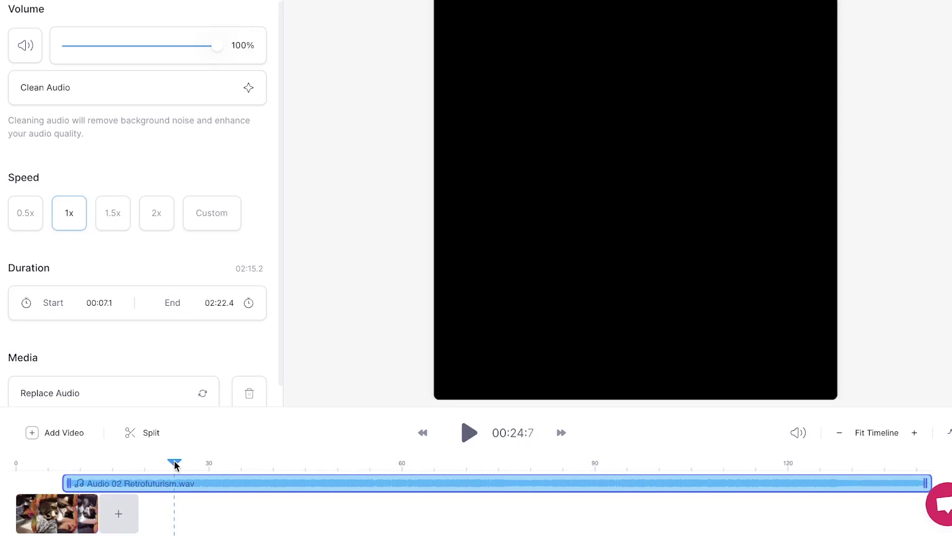
Step: Trim the Audio 02 Retrofuturism.wav clip at both ends so it runs from 00:24.5 to 00:39.6 on the timeline
{"action": "left_click_drag", "start_coordinate": [73, 483], "coordinate": [129, 485]}
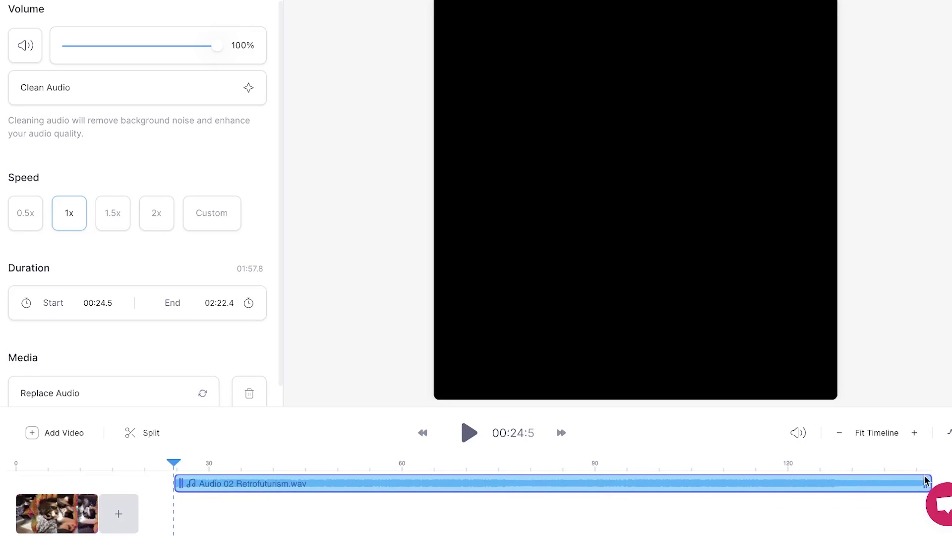
{"action": "left_click_drag", "start_coordinate": [880, 481], "coordinate": [454, 527]}
{"action": "left_click_drag", "start_coordinate": [348, 483], "coordinate": [267, 491]}
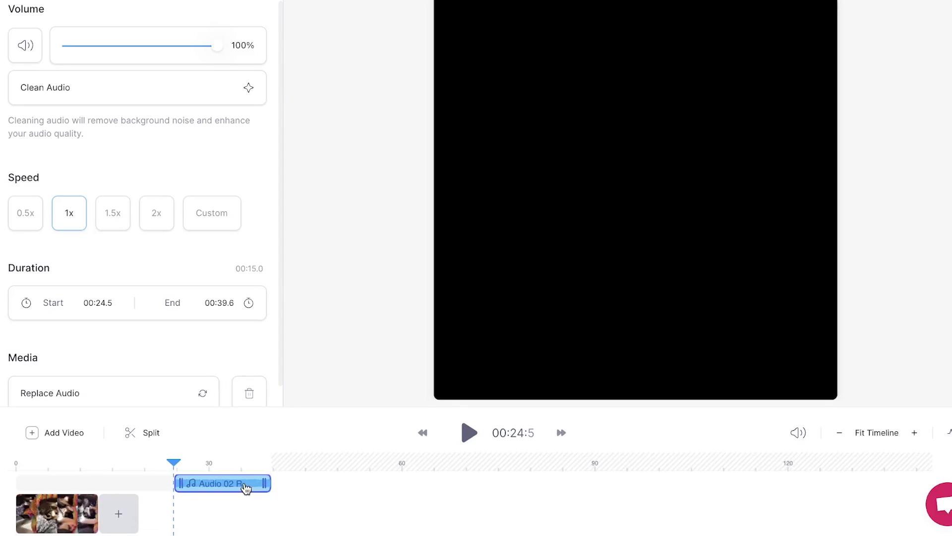
Step: Place the trimmed audio clip at the start of the timeline with an end at 00:12.7 and fit the timeline to the view
{"action": "left_click_drag", "start_coordinate": [97, 481], "coordinate": [81, 482]}
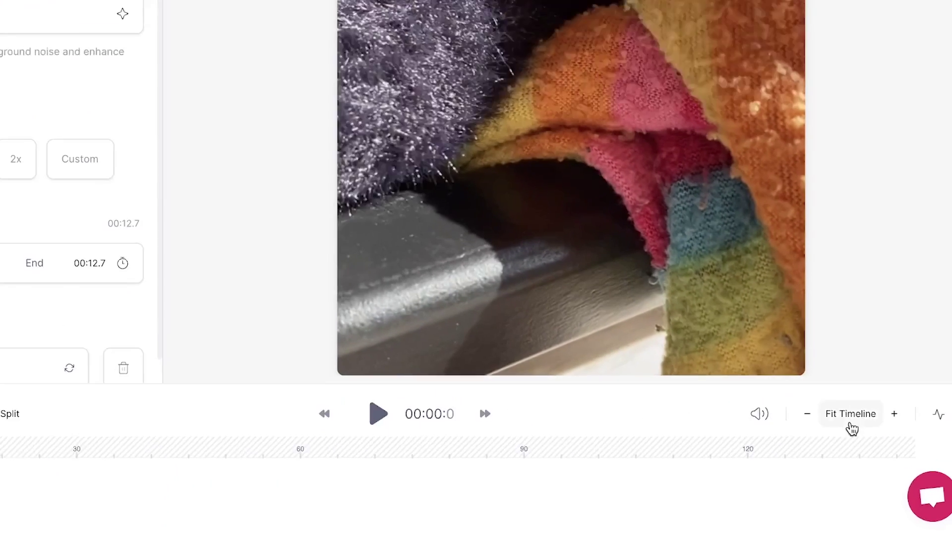
{"action": "left_click", "coordinate": [850, 400]}
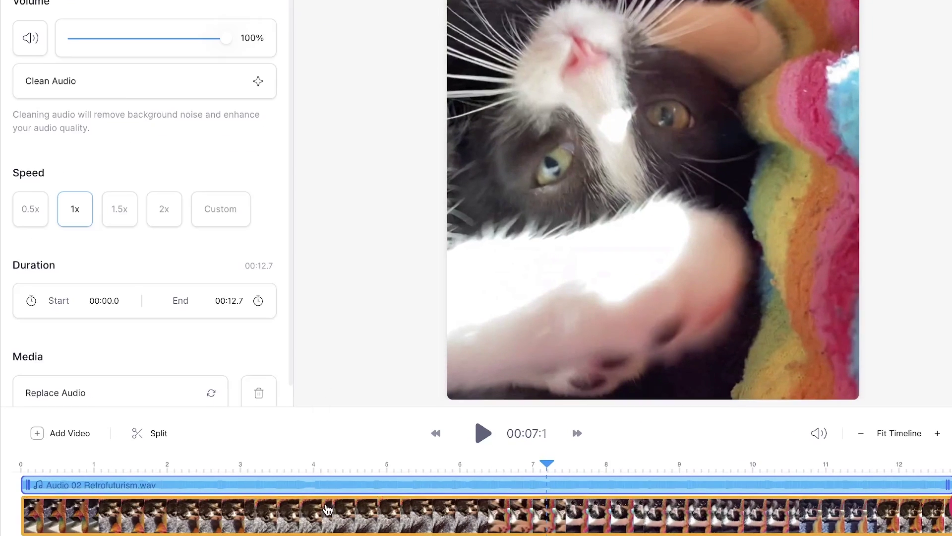
Step: Lower the audio volume of the kitten video clip
{"action": "left_click", "coordinate": [343, 509]}
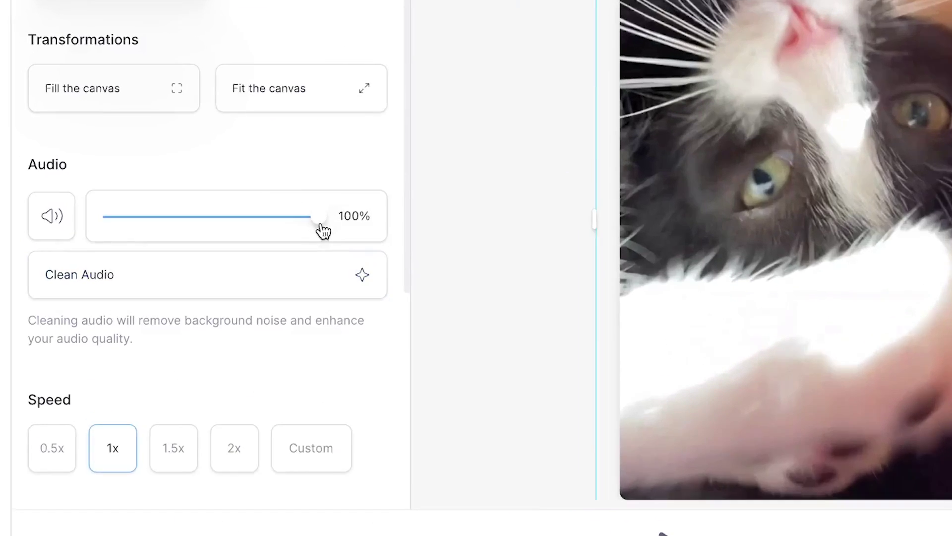
{"action": "left_click_drag", "start_coordinate": [226, 194], "coordinate": [207, 194]}
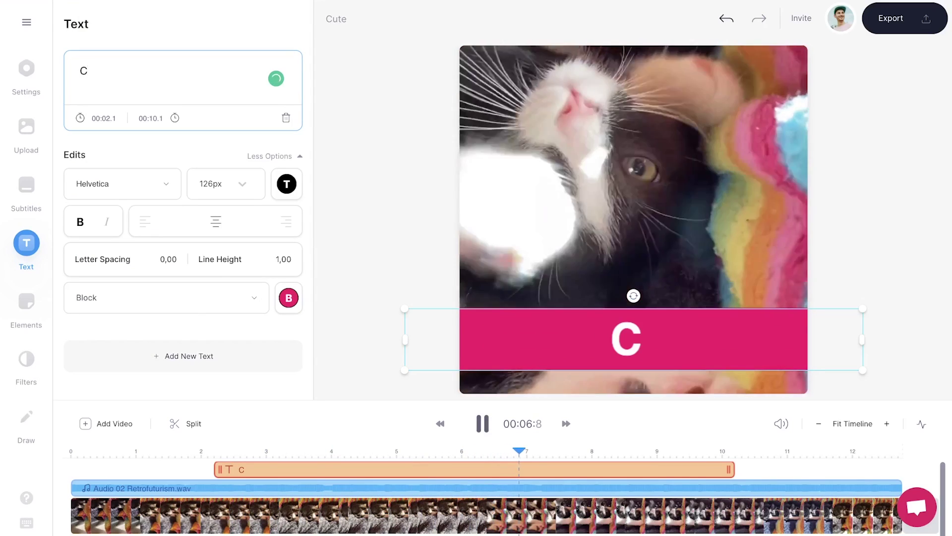
Step: Complete the text on the pink block overlay so it reads Cutie
{"action": "type", "text": "utie"}
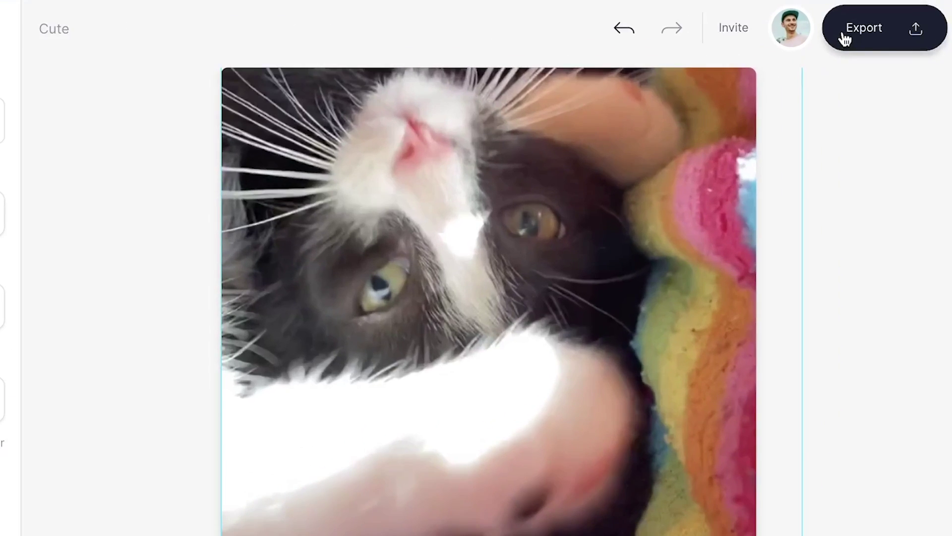
Step: Export the video with the Instagram preset and download it as an MP4
{"action": "left_click", "coordinate": [843, 35]}
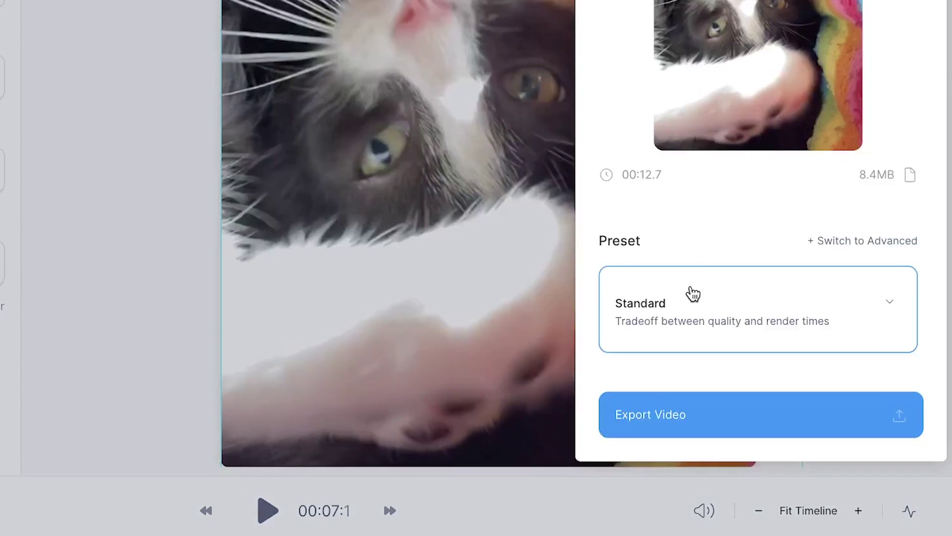
{"action": "left_click", "coordinate": [693, 294]}
{"action": "scroll", "coordinate": [690, 291], "scroll_direction": "down", "scroll_amount": 10}
{"action": "scroll", "coordinate": [691, 288], "scroll_direction": "down", "scroll_amount": 5}
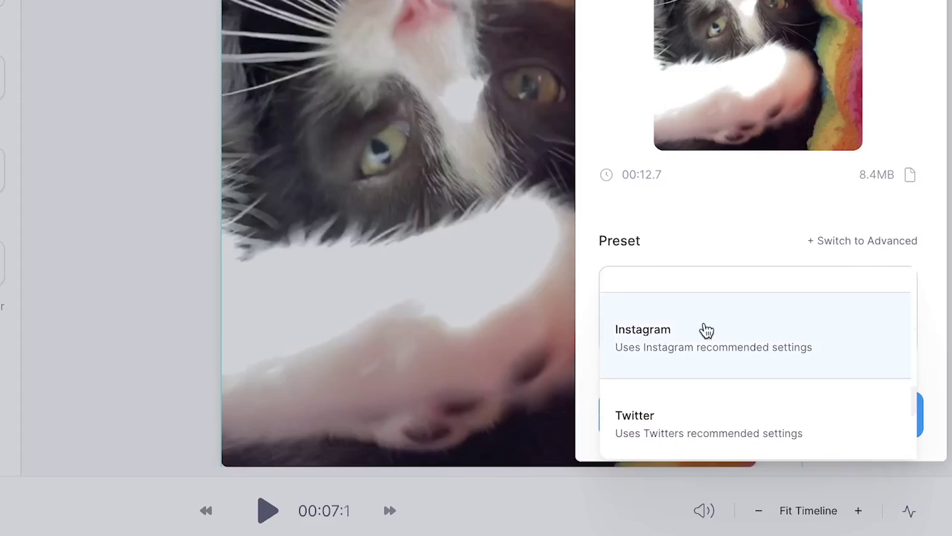
{"action": "left_click", "coordinate": [707, 331]}
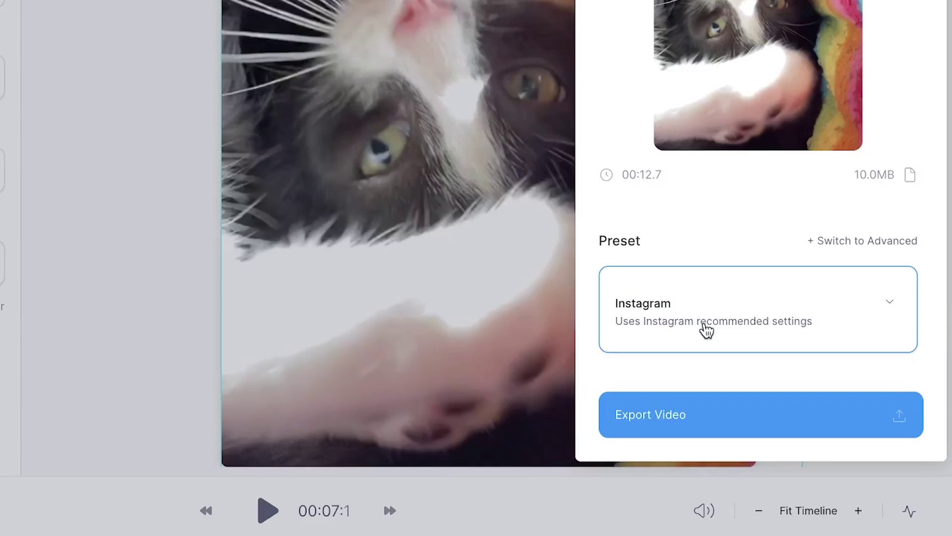
{"action": "left_click", "coordinate": [674, 417]}
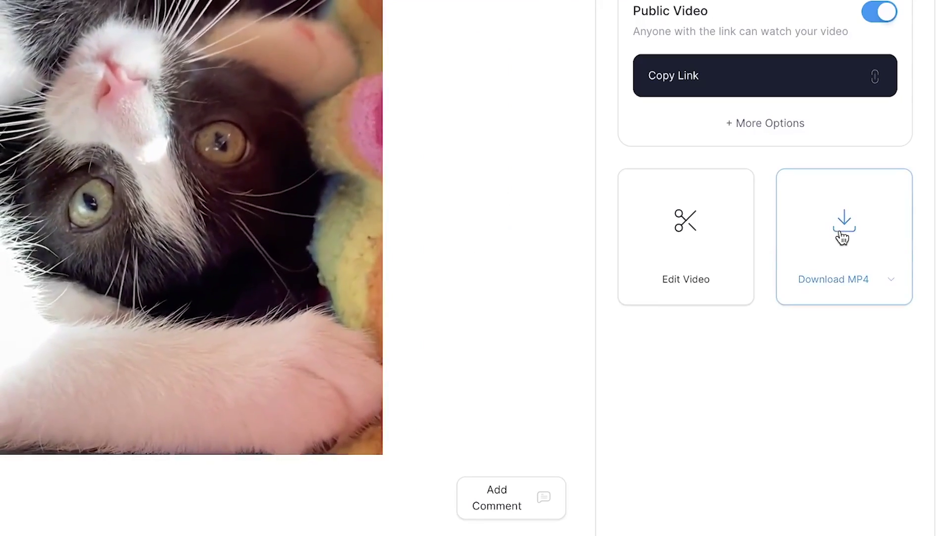
{"action": "left_click", "coordinate": [842, 237]}
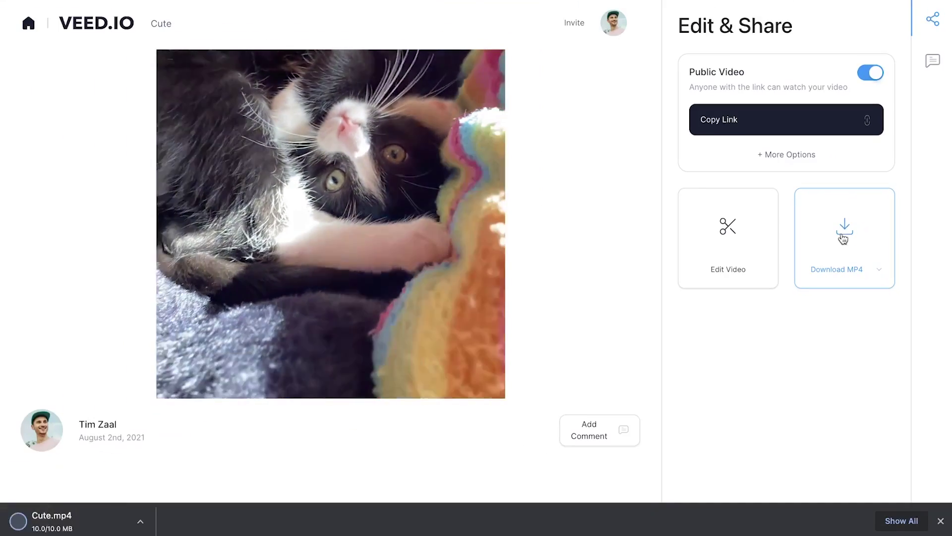